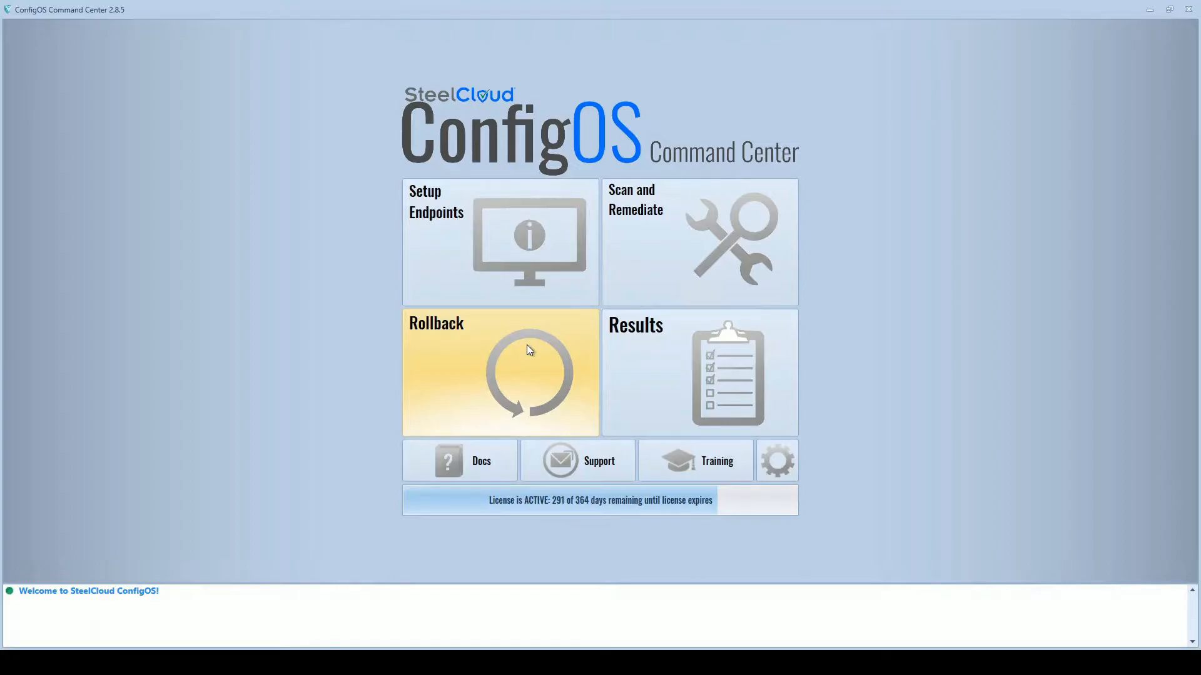
Step: Open the endpoint setup, select WIN10-CIS-3, and examine the failed and passed portions of its compliance chart
{"action": "left_click", "coordinate": [519, 263]}
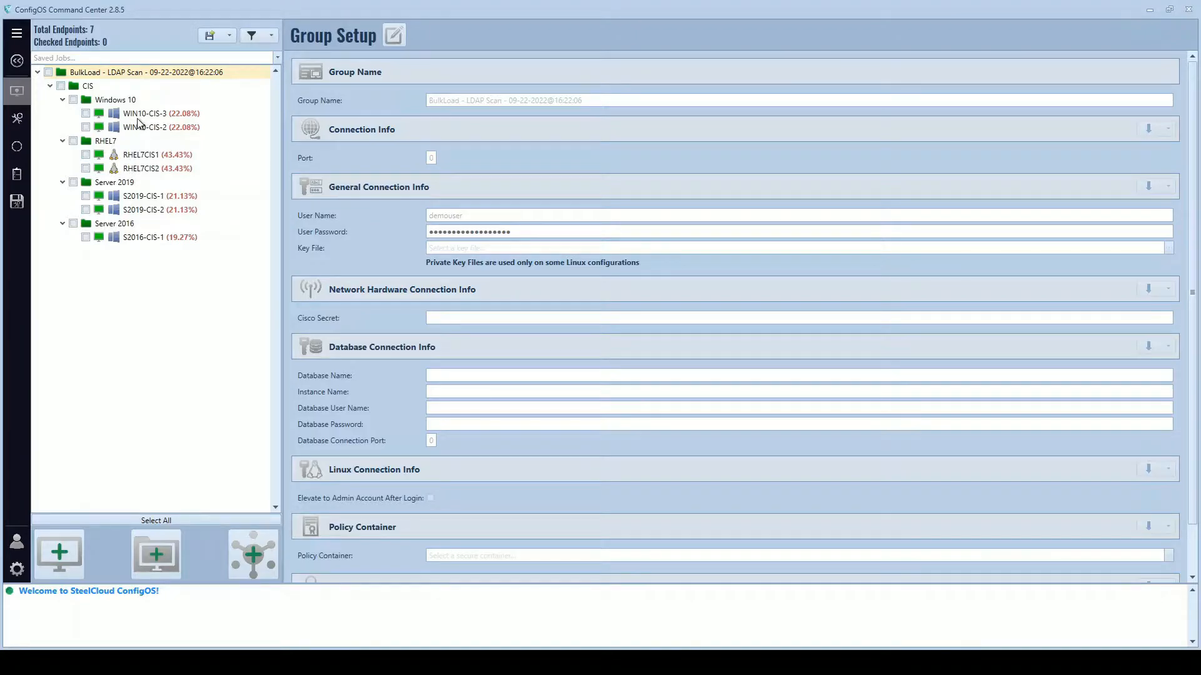
{"action": "left_click", "coordinate": [142, 114]}
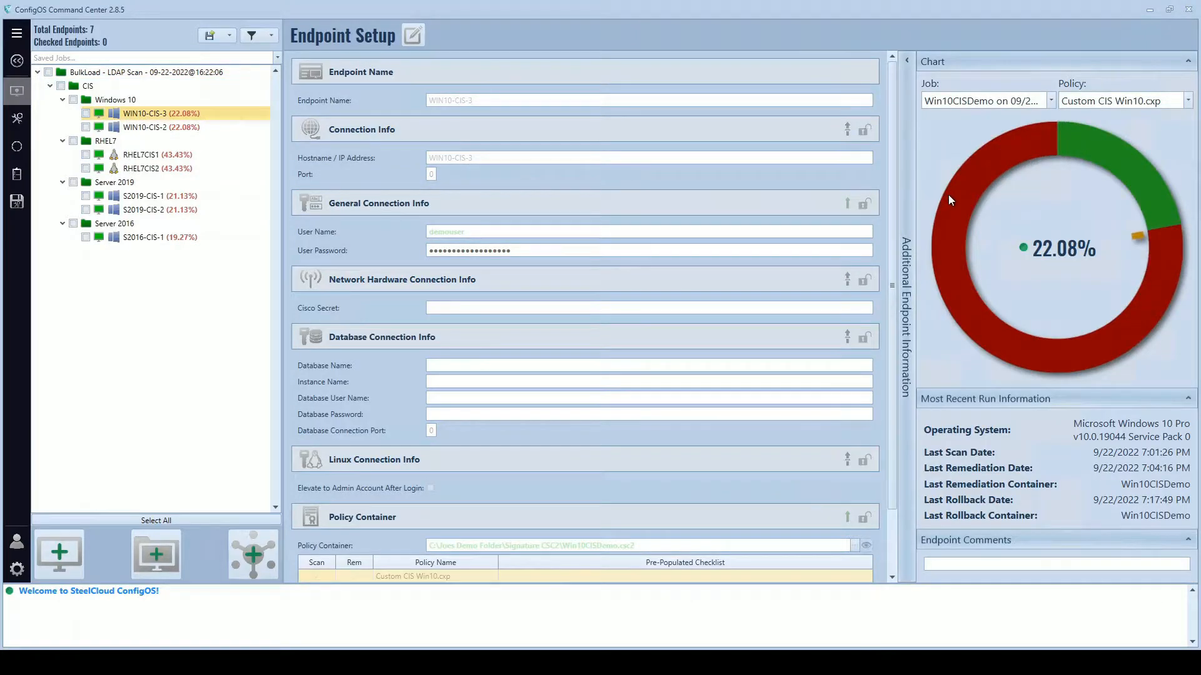
{"action": "mouse_move", "coordinate": [948, 198]}
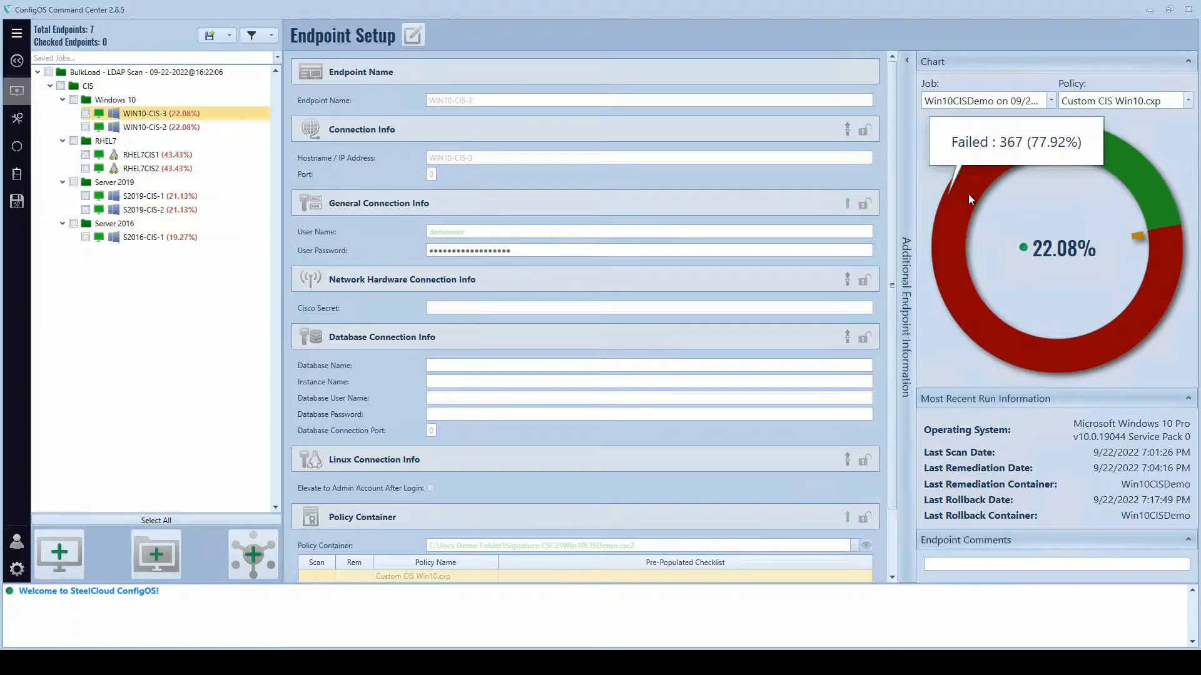
{"action": "mouse_move", "coordinate": [1117, 170]}
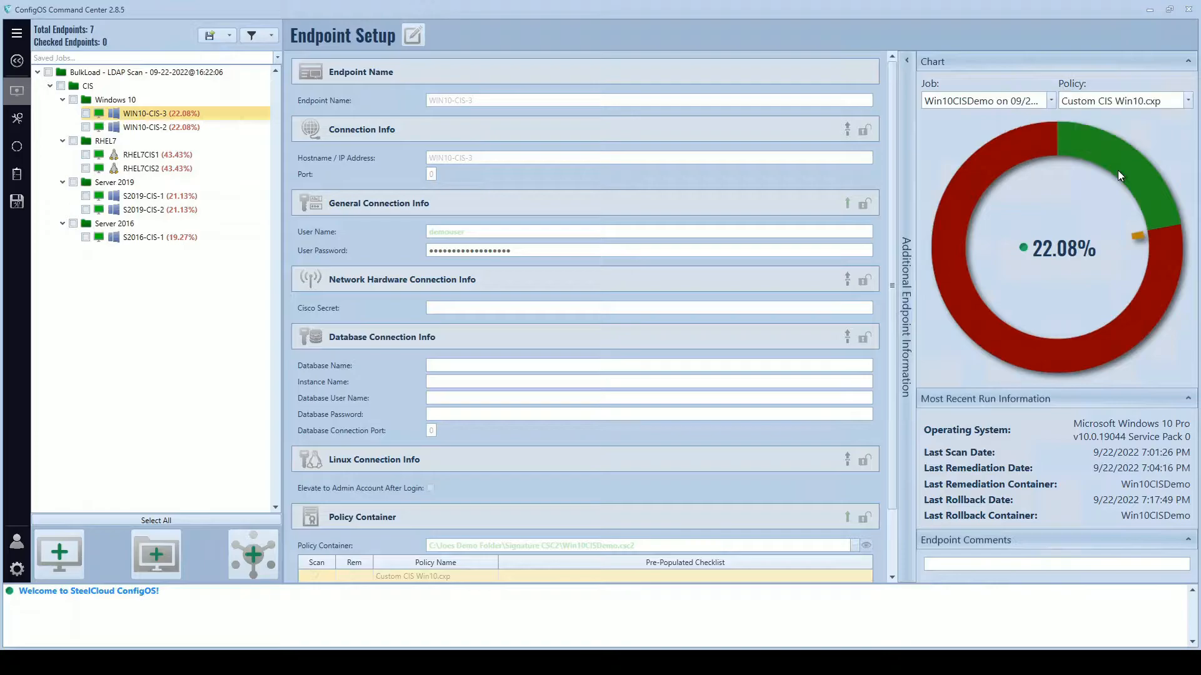
Step: View the bulk endpoint loading options and the editable settings of WIN10-CIS-3, leaving both without saving
{"action": "left_click", "coordinate": [248, 550]}
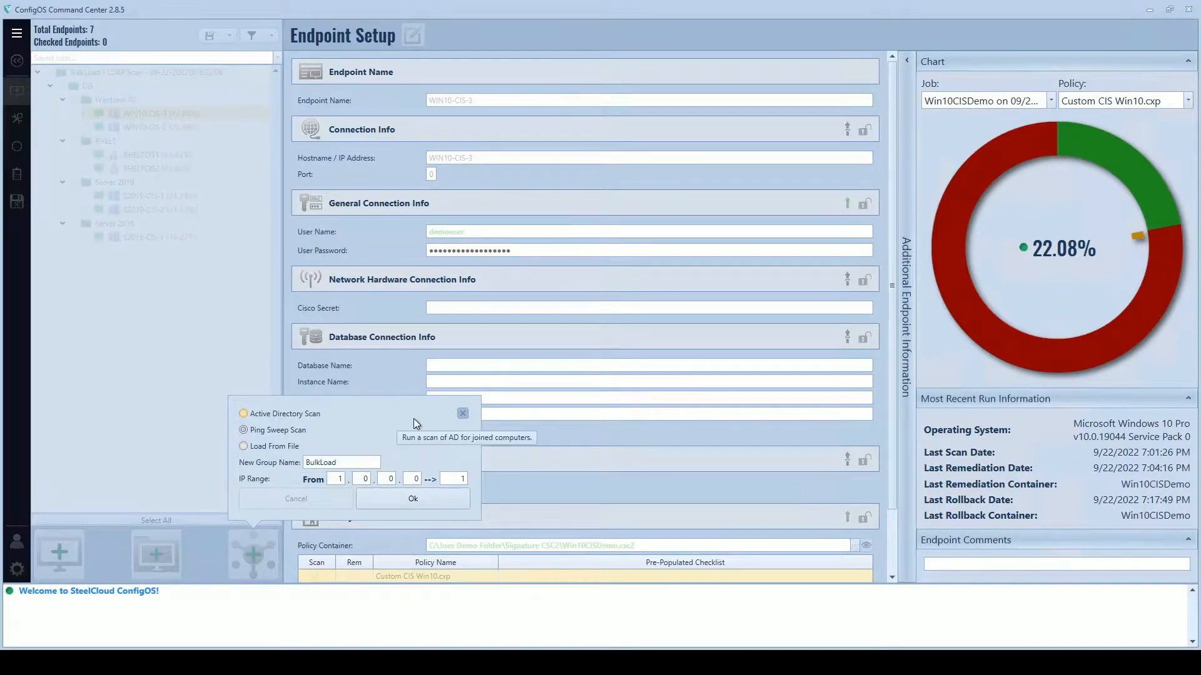
{"action": "left_click", "coordinate": [463, 413]}
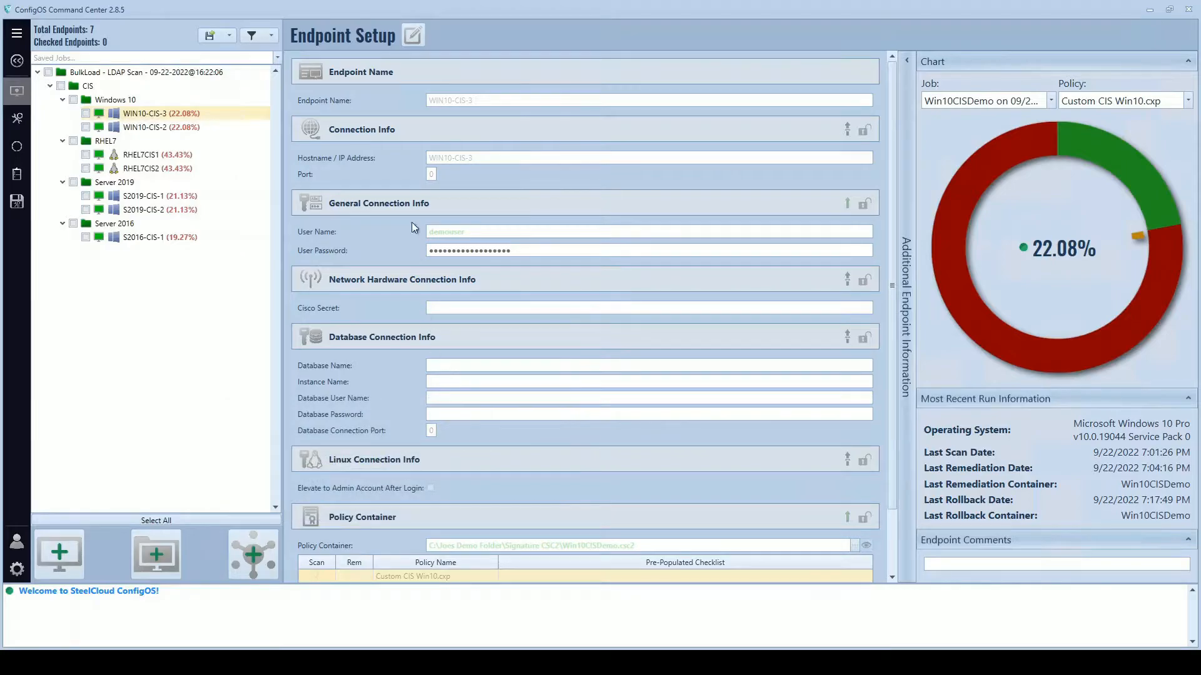
{"action": "left_click", "coordinate": [412, 35]}
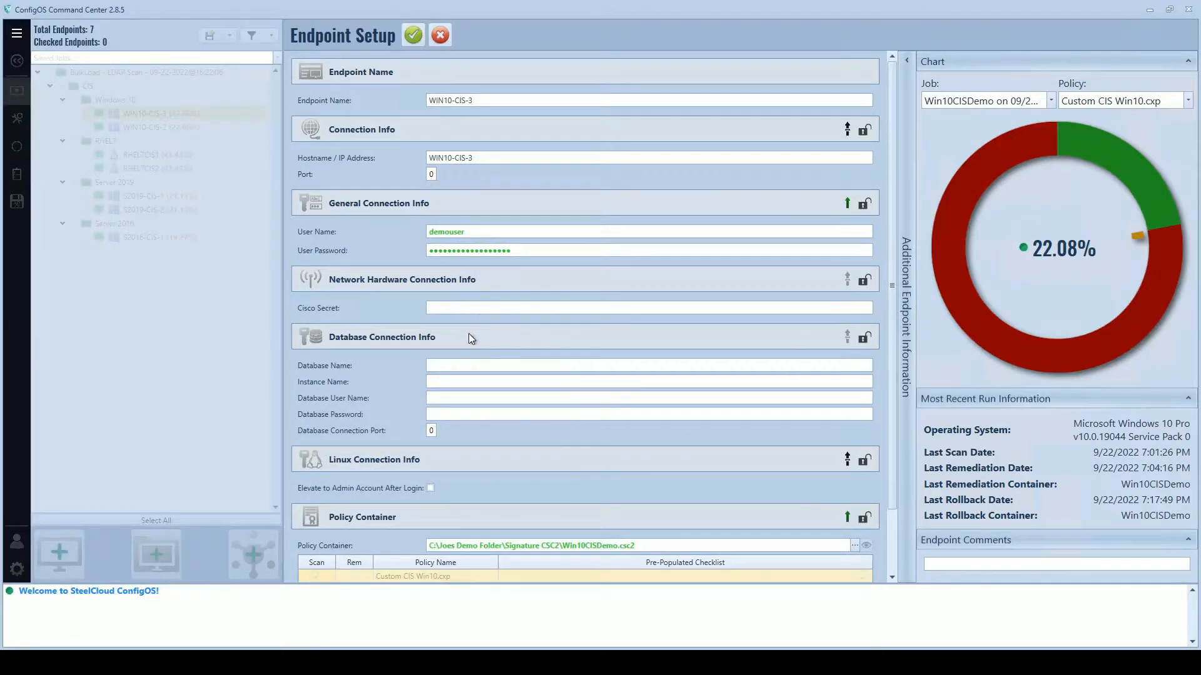
{"action": "scroll", "coordinate": [468, 333], "scroll_direction": "down", "scroll_amount": 2}
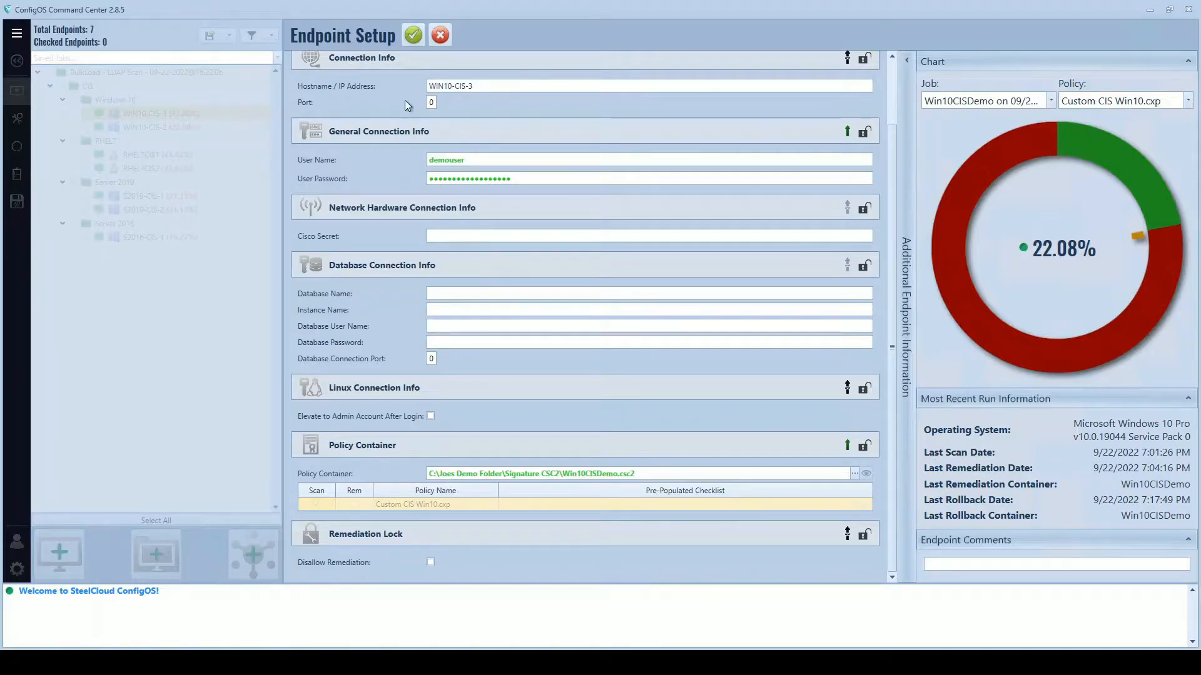
{"action": "left_click", "coordinate": [439, 37]}
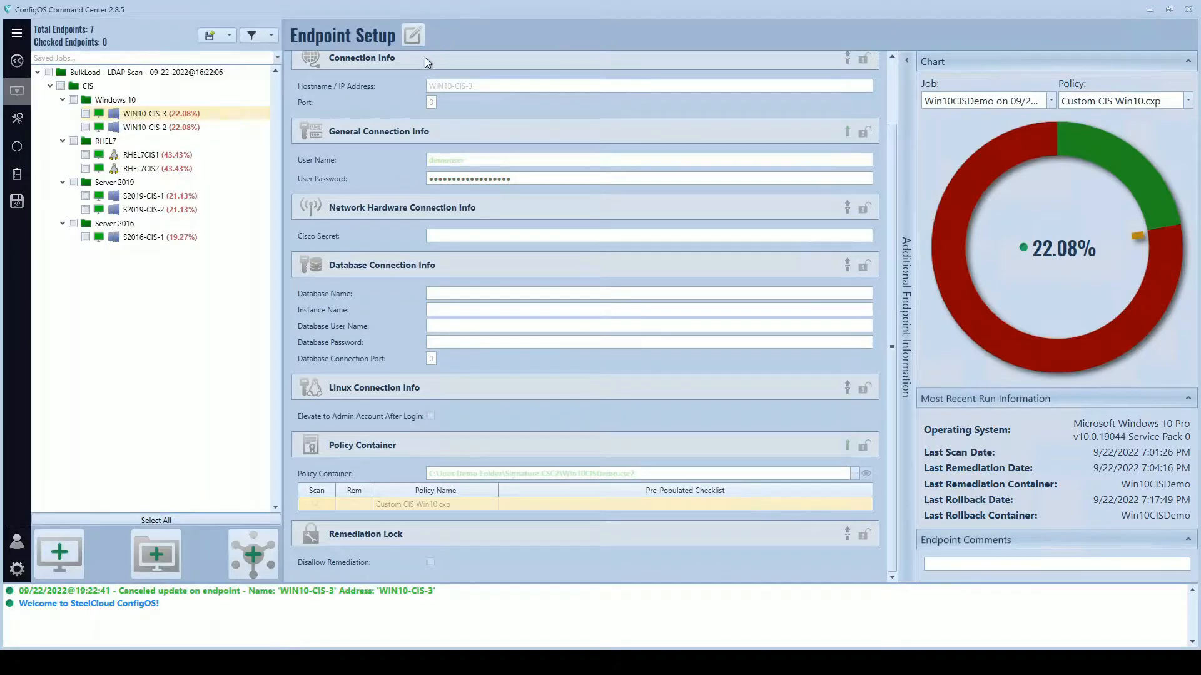
Step: Run a compliance scan on all endpoints in the BulkLoad group, authorizing it with the ConfigOS password
{"action": "left_click", "coordinate": [12, 120]}
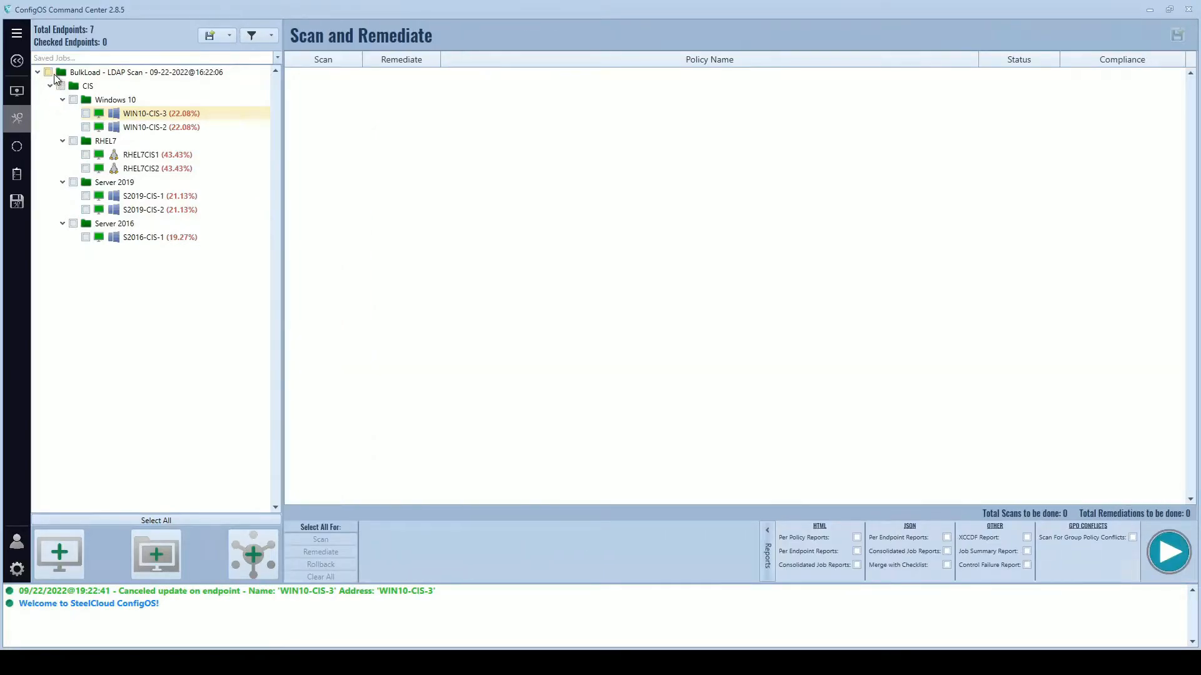
{"action": "left_click", "coordinate": [48, 74]}
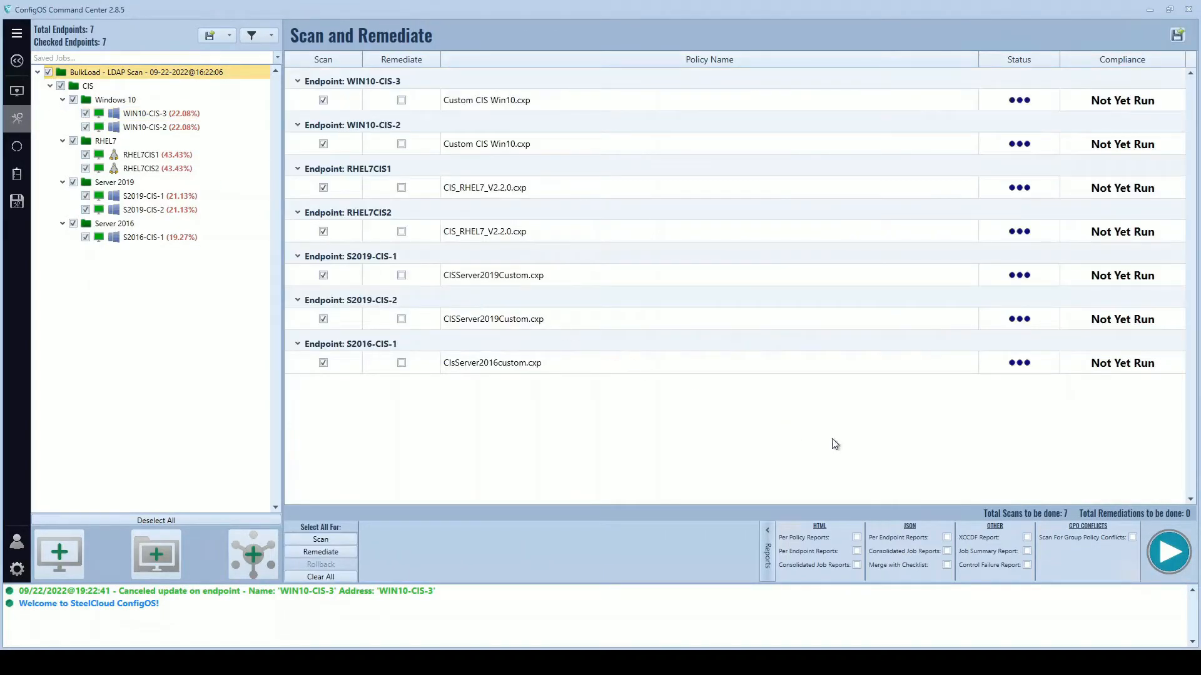
{"action": "left_click", "coordinate": [1153, 545]}
{"action": "right_click", "coordinate": [1006, 477]}
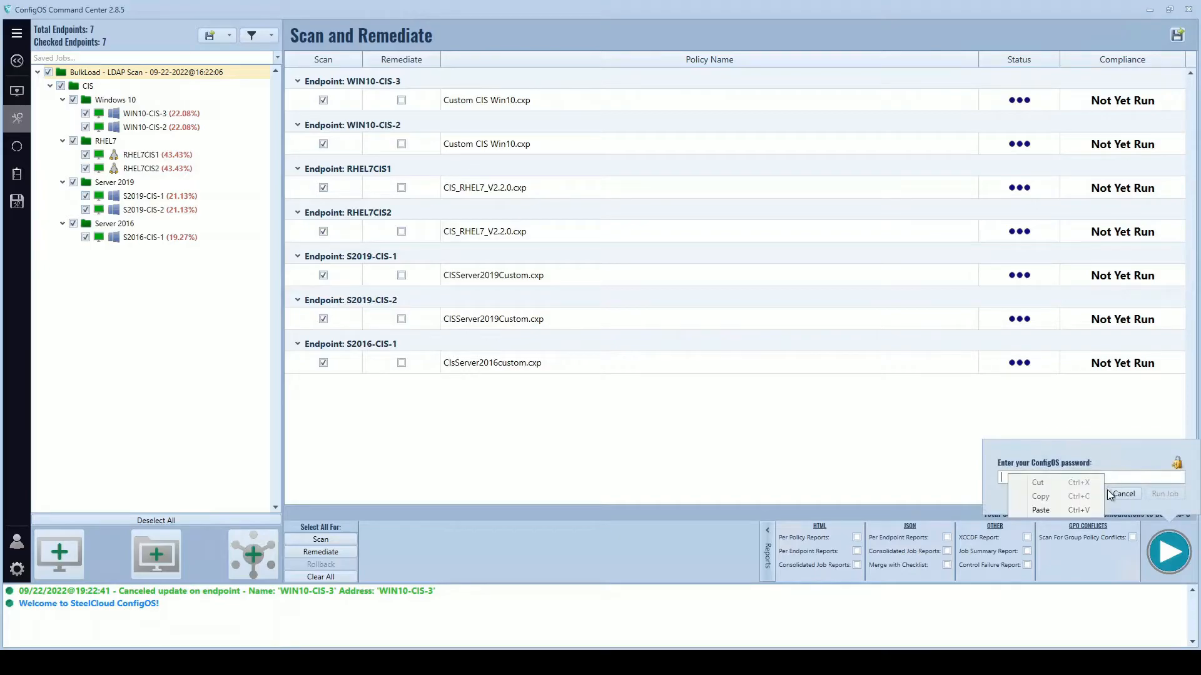
{"action": "left_click", "coordinate": [1075, 509]}
{"action": "left_click", "coordinate": [1163, 494]}
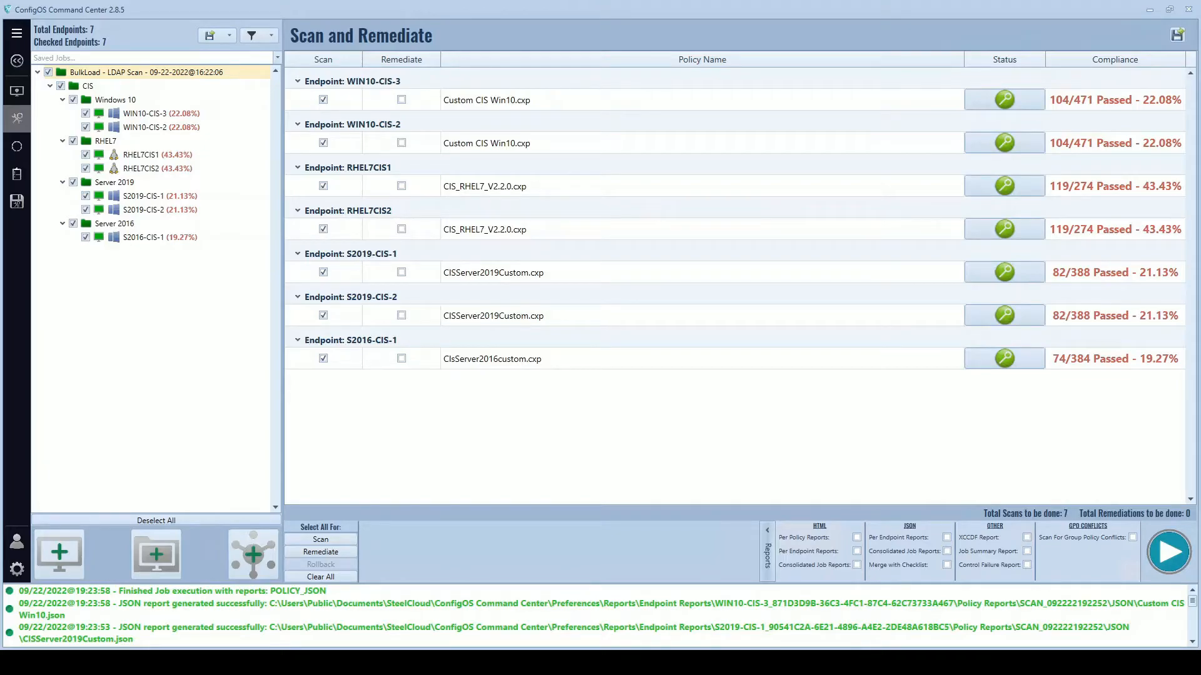
Step: Run remediation on all endpoints with group policy conflict scanning and HTML per-policy reports enabled, authorizing it with the ConfigOS password
{"action": "left_click", "coordinate": [343, 552]}
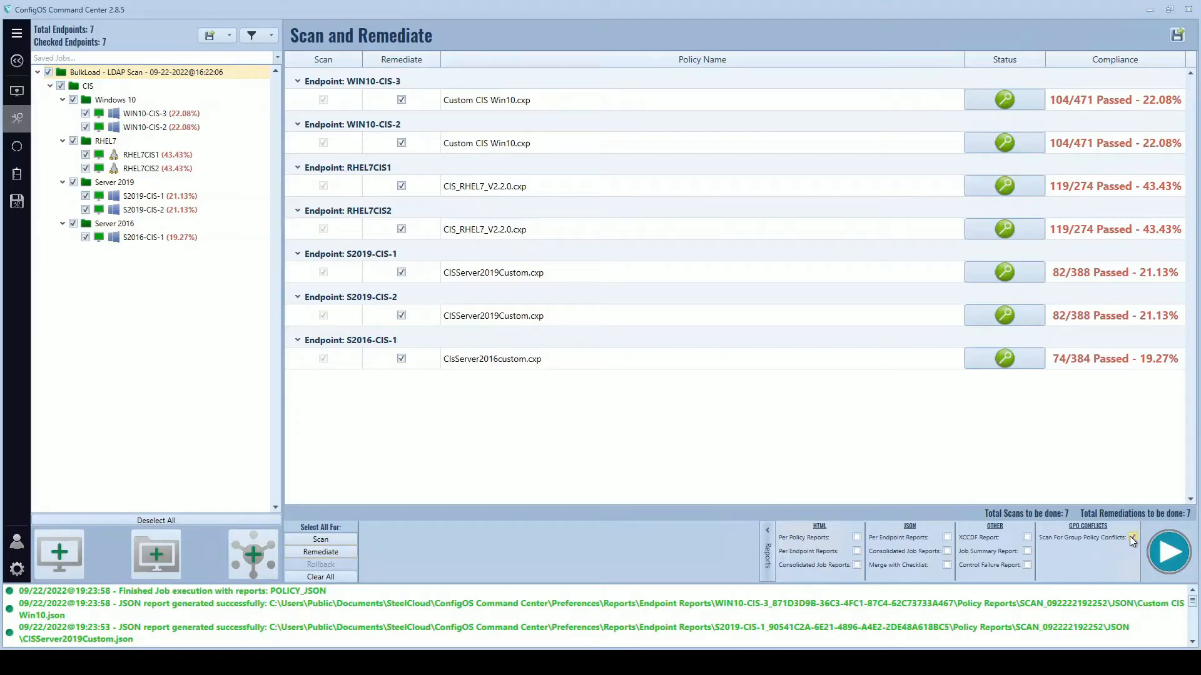
{"action": "left_click", "coordinate": [857, 538]}
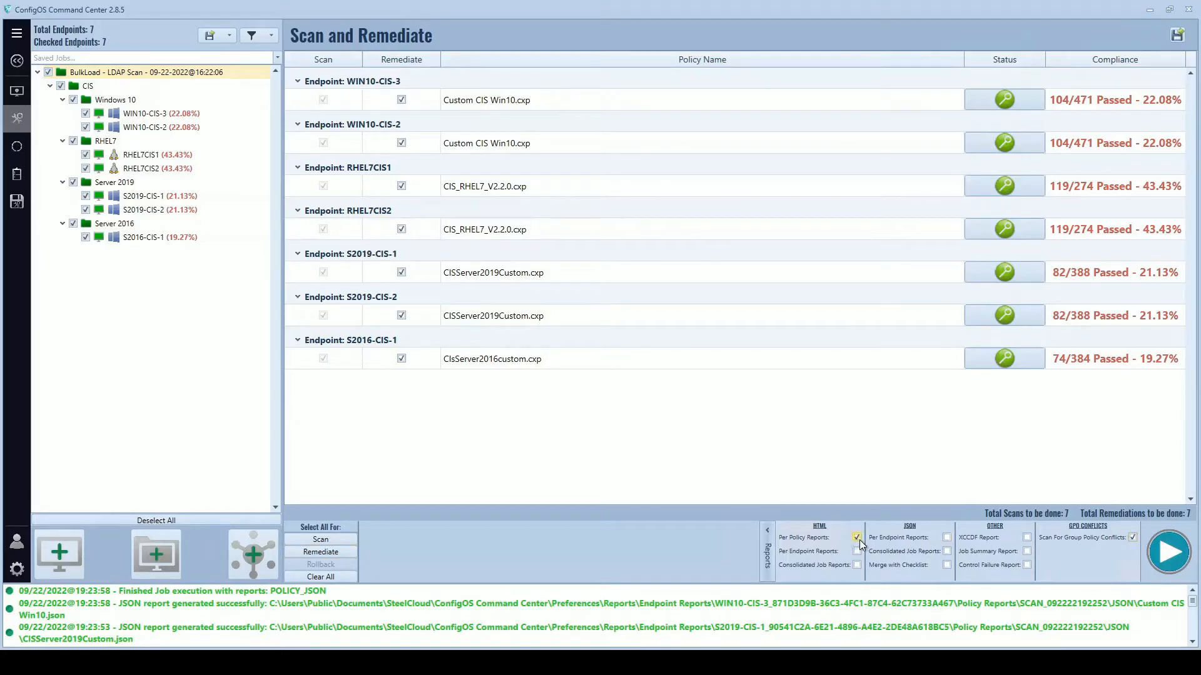
{"action": "left_click", "coordinate": [1162, 547]}
{"action": "right_click", "coordinate": [1072, 480]}
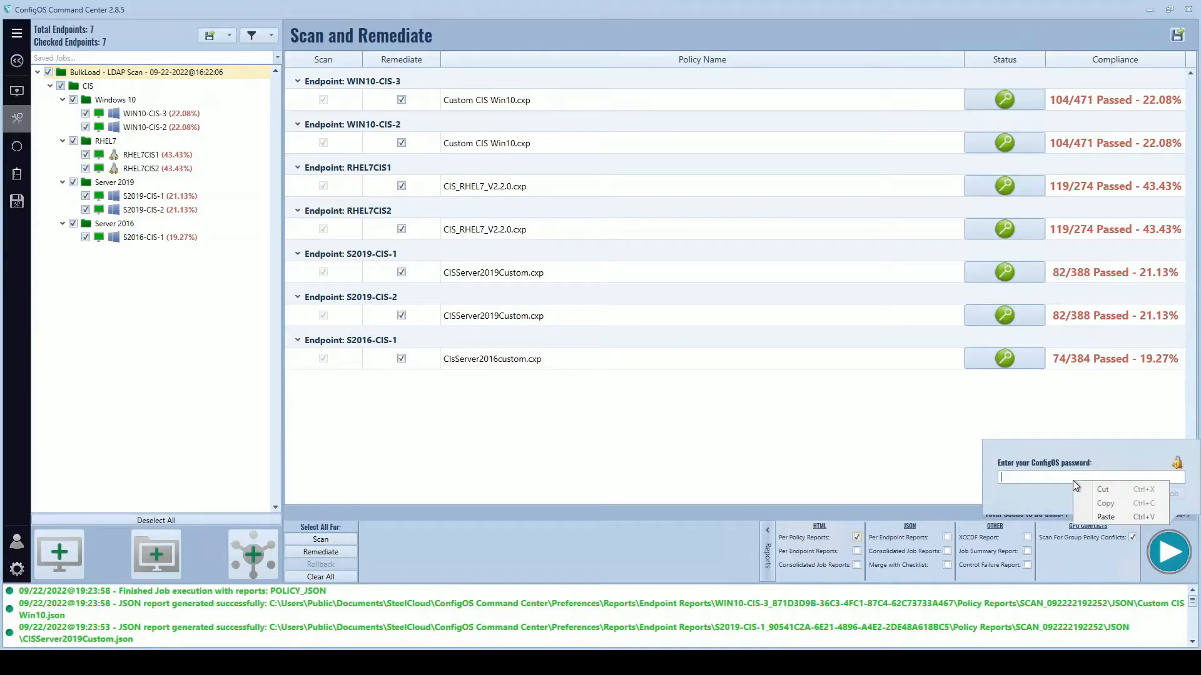
{"action": "left_click", "coordinate": [1093, 517]}
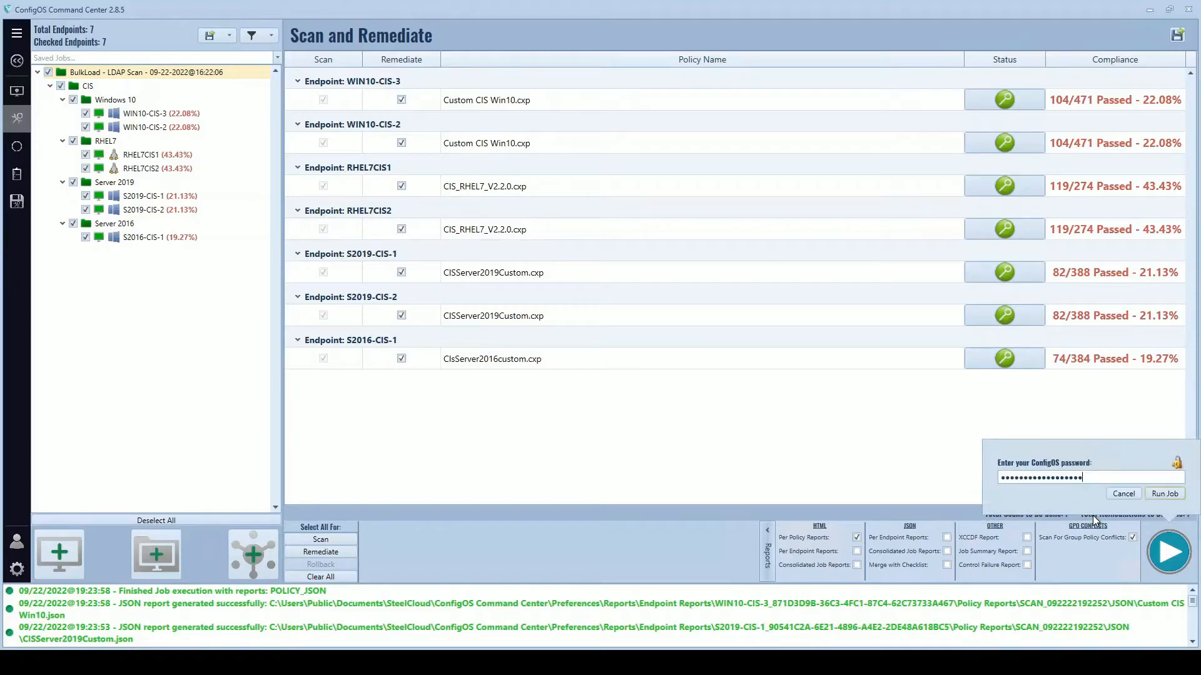
{"action": "left_click", "coordinate": [1157, 493]}
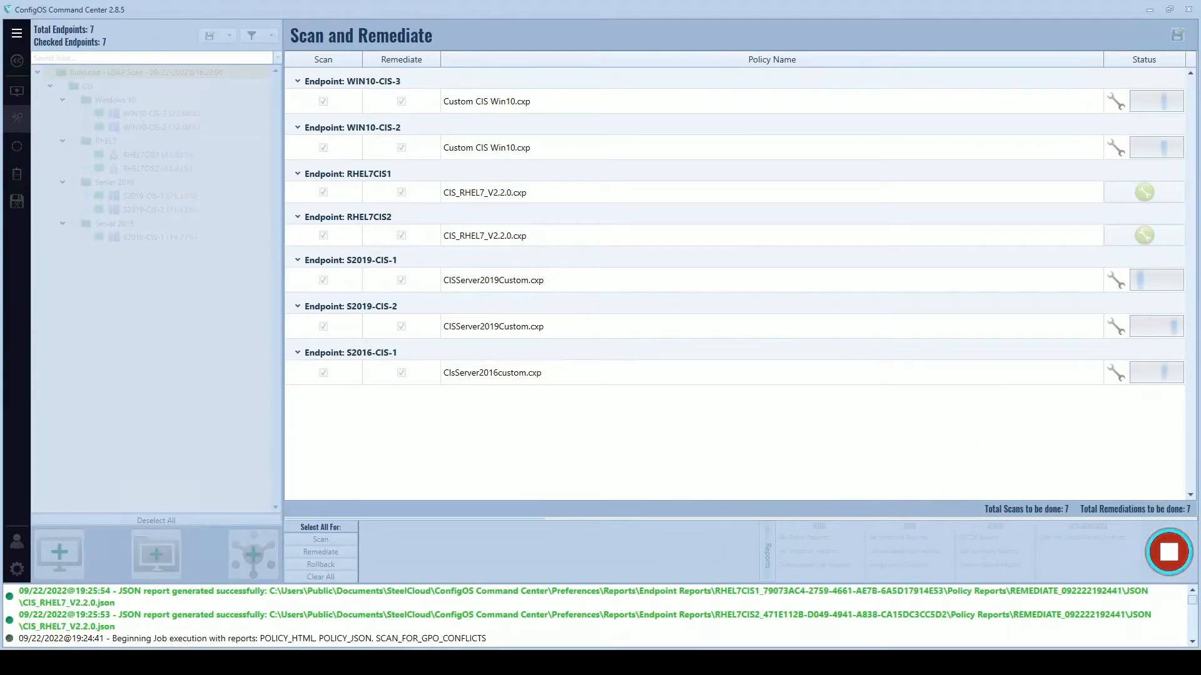
Step: Browse the expanded details of controls 1.2.1 and 17.6.1 in the WIN10-CIS-3 results, then collapse them
{"action": "left_click", "coordinate": [292, 366]}
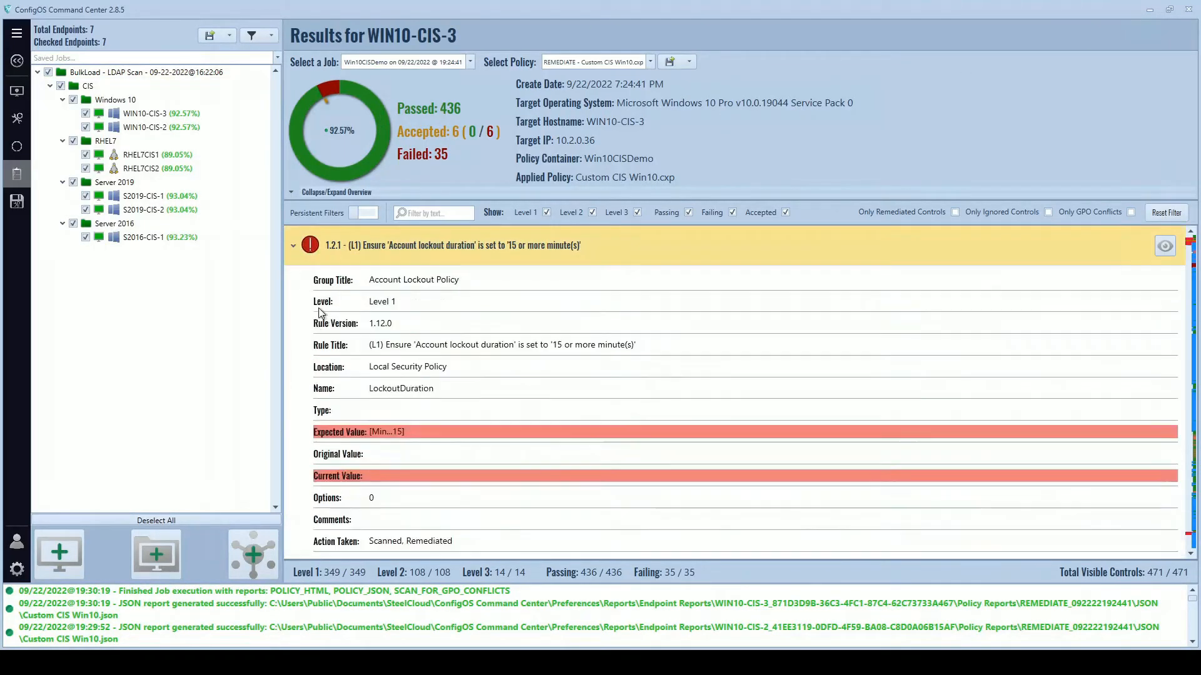
{"action": "scroll", "coordinate": [321, 312], "scroll_direction": "down", "scroll_amount": 3}
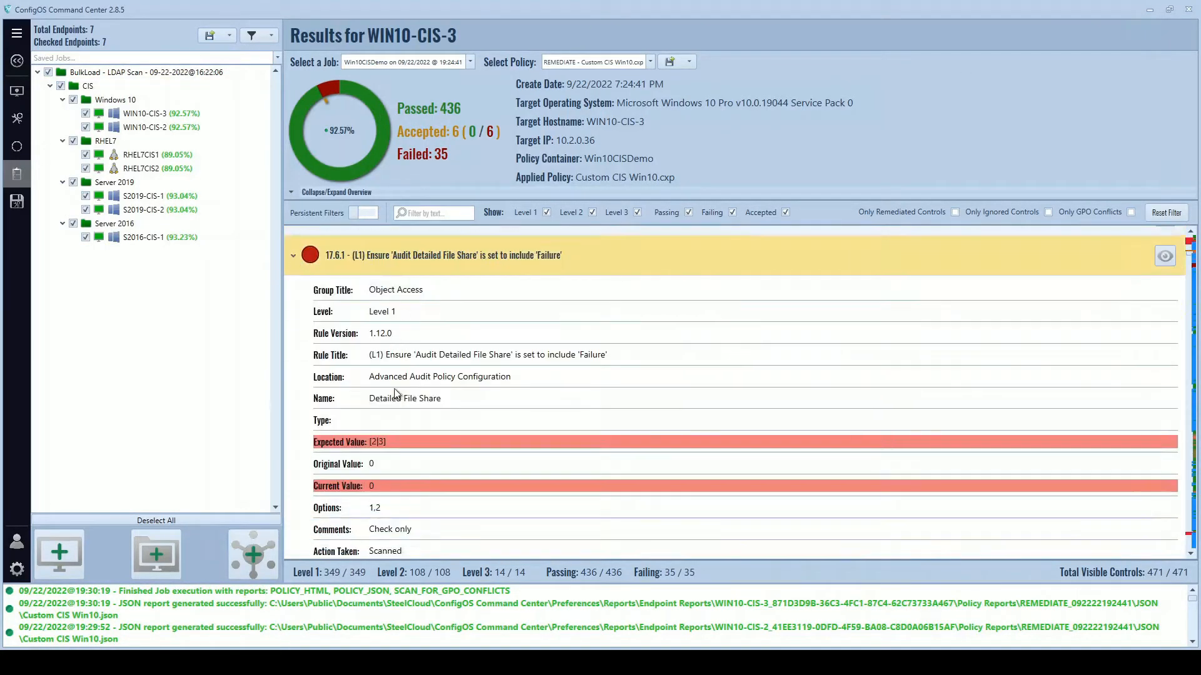
{"action": "scroll", "coordinate": [397, 393], "scroll_direction": "down", "scroll_amount": 3}
{"action": "left_click", "coordinate": [293, 248]}
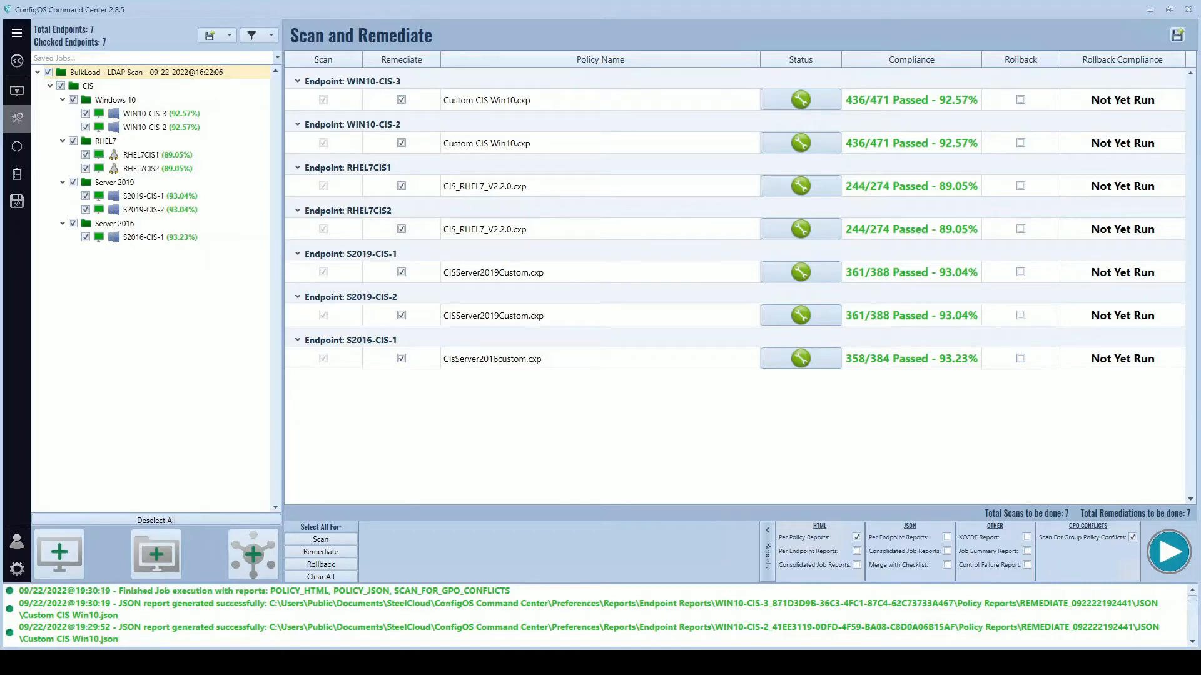
Step: Open the WIN10-CIS-3 remediation results and review the details of control 17.1.1, 'Audit Credential Validation'
{"action": "left_click", "coordinate": [796, 100]}
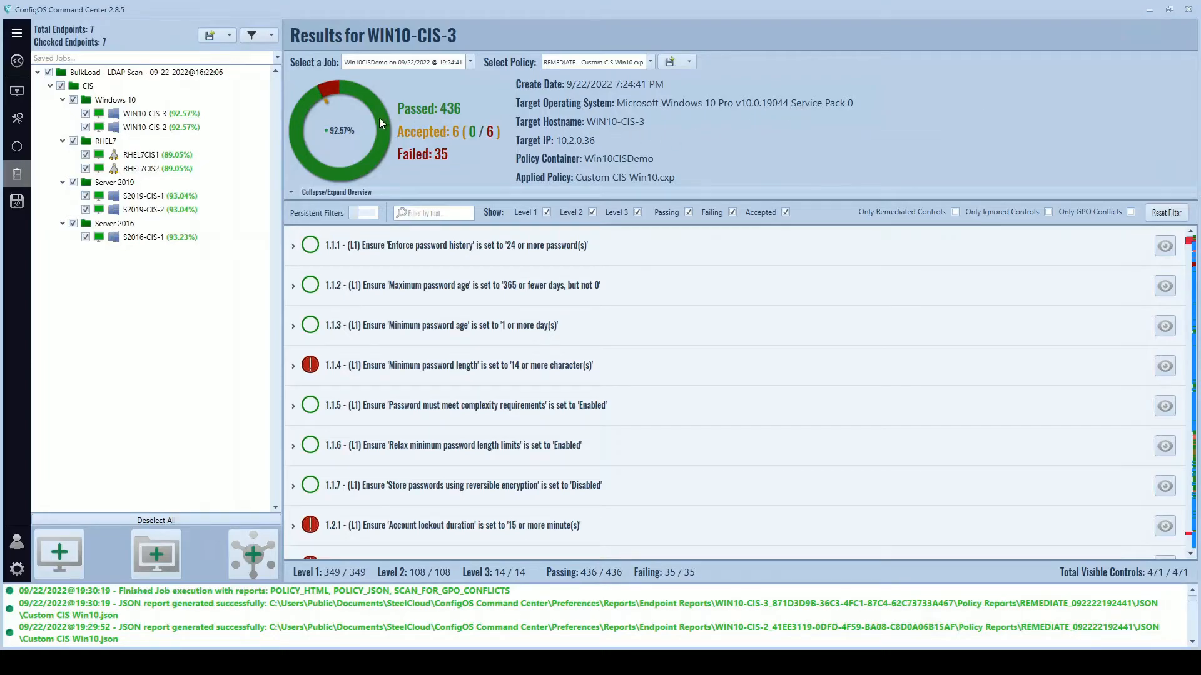
{"action": "mouse_move", "coordinate": [379, 117]}
{"action": "scroll", "coordinate": [735, 390], "scroll_direction": "down", "scroll_amount": 5}
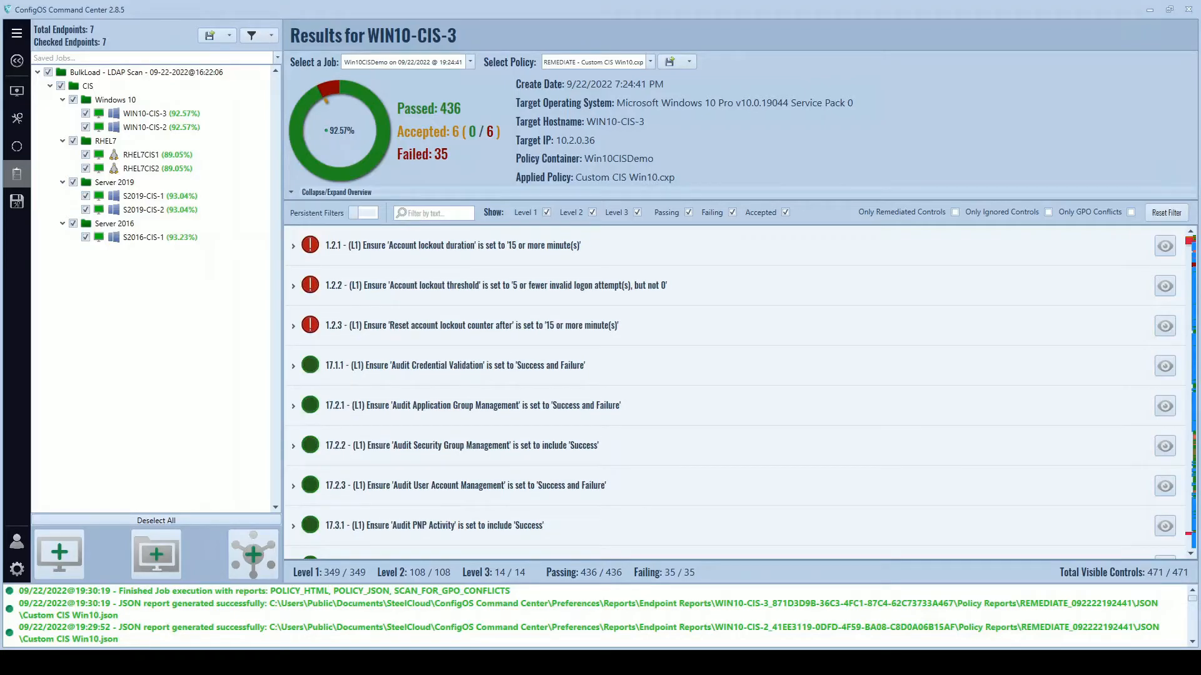
{"action": "left_click", "coordinate": [293, 365]}
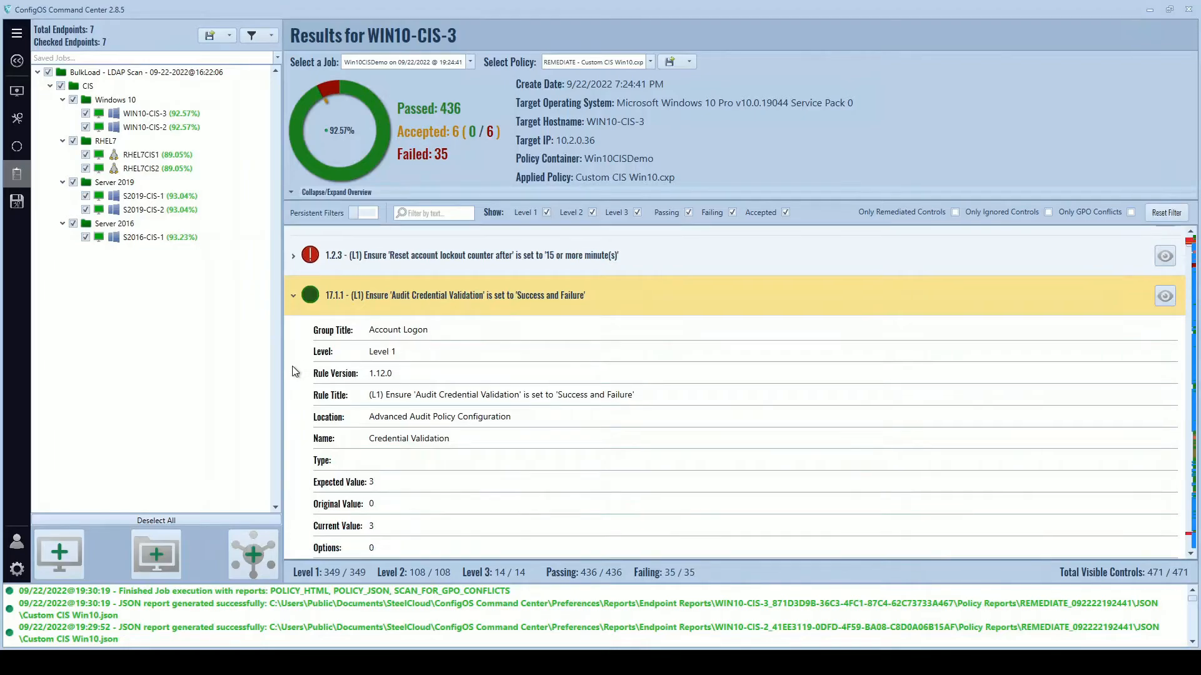
{"action": "scroll", "coordinate": [291, 365], "scroll_direction": "down", "scroll_amount": 1}
{"action": "scroll", "coordinate": [291, 366], "scroll_direction": "up", "scroll_amount": 2}
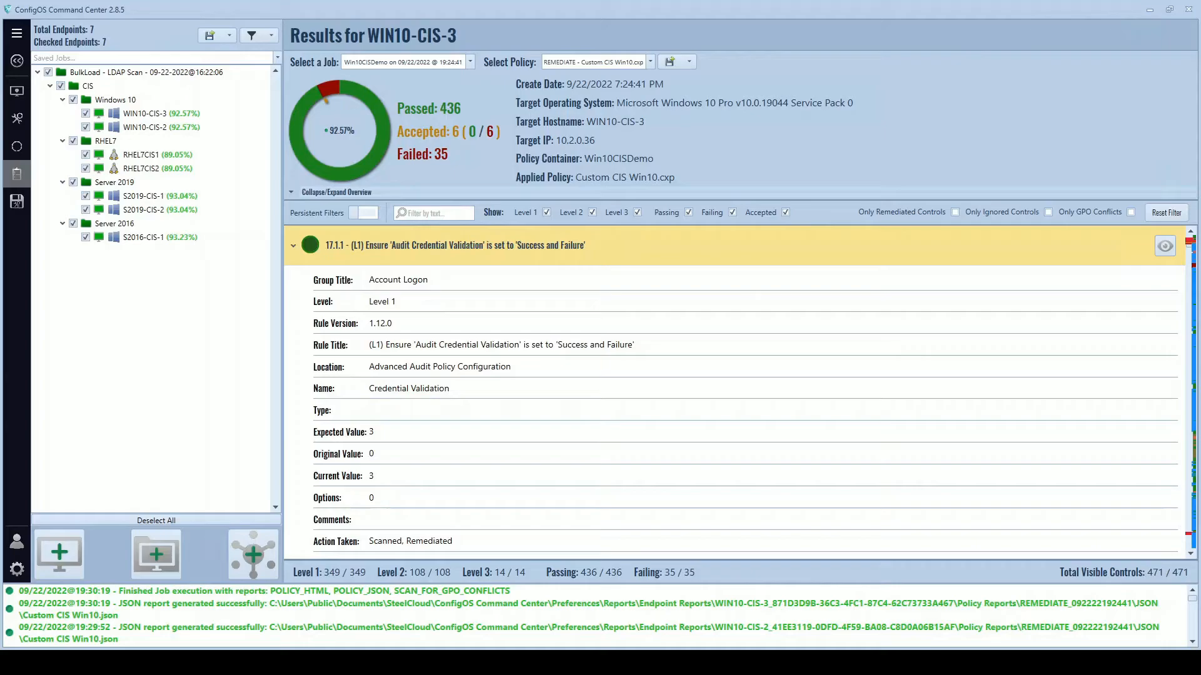
{"action": "left_click", "coordinate": [293, 246]}
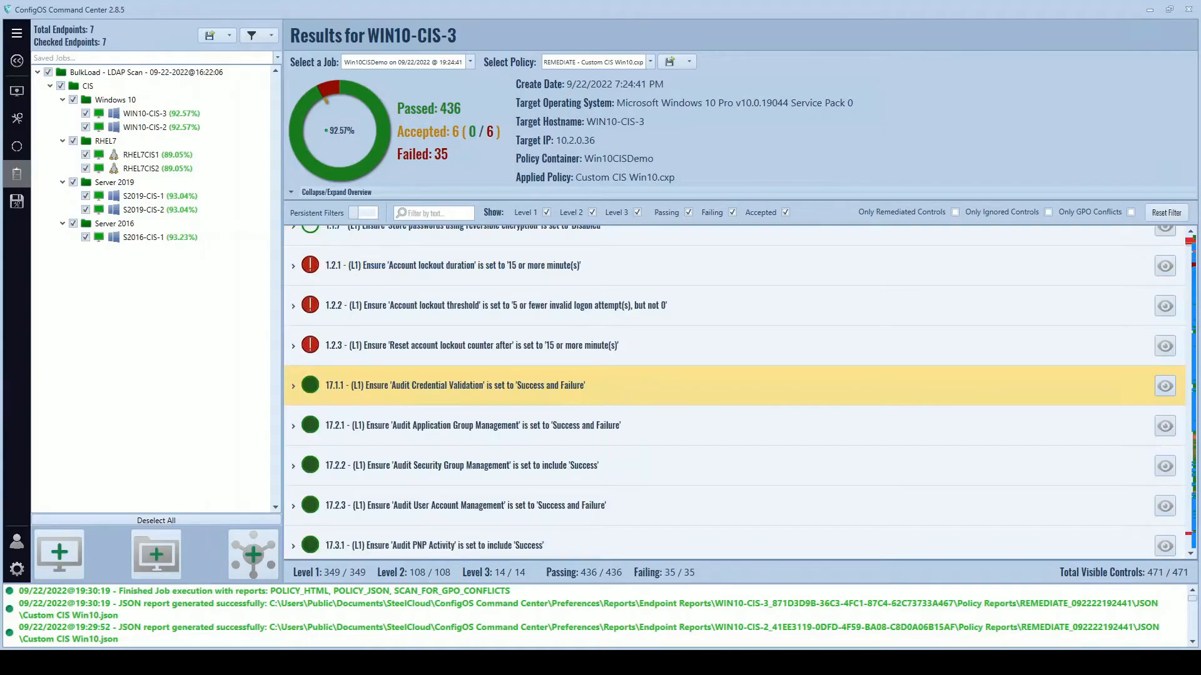
Step: Examine the expected value, status and GPO conflict details of control 1.2.1, 'Account lockout duration'
{"action": "left_click", "coordinate": [293, 265]}
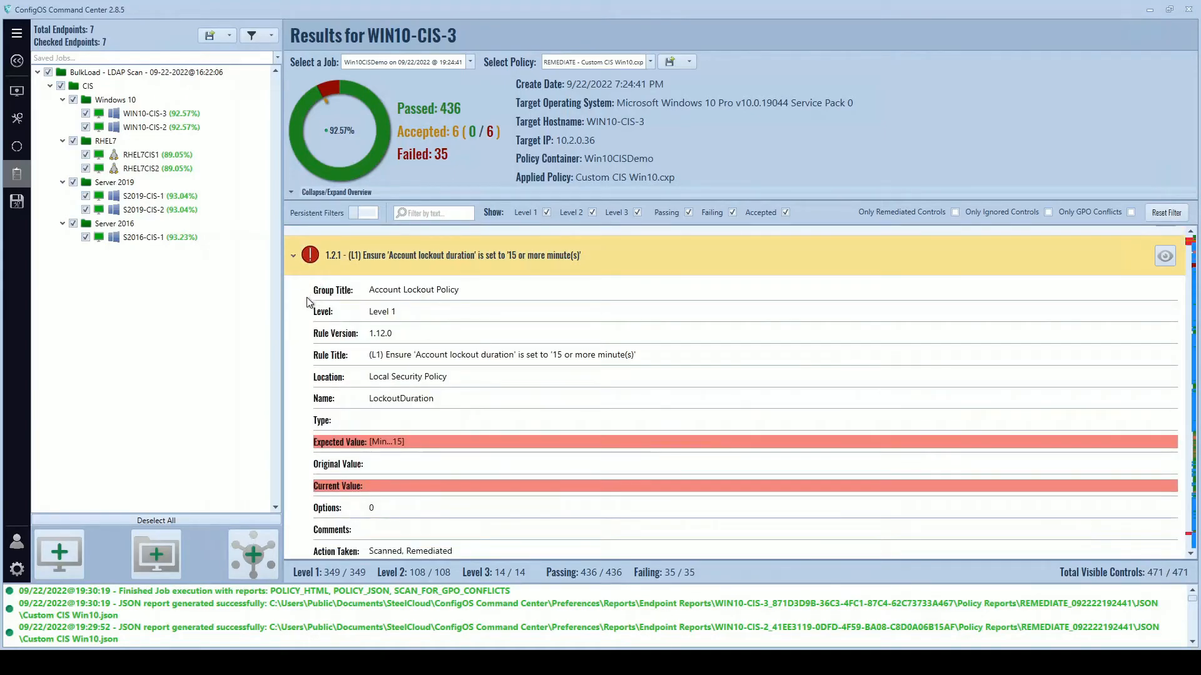
{"action": "scroll", "coordinate": [306, 302], "scroll_direction": "down", "scroll_amount": 3}
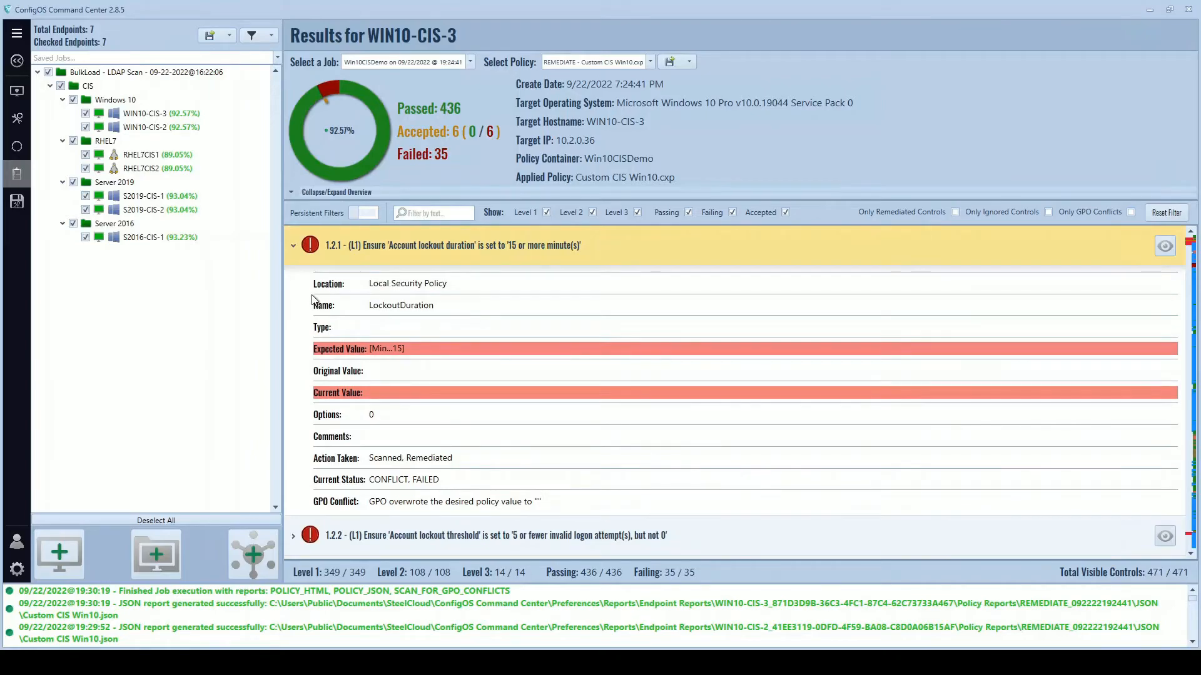
{"action": "scroll", "coordinate": [323, 314], "scroll_direction": "up", "scroll_amount": 3}
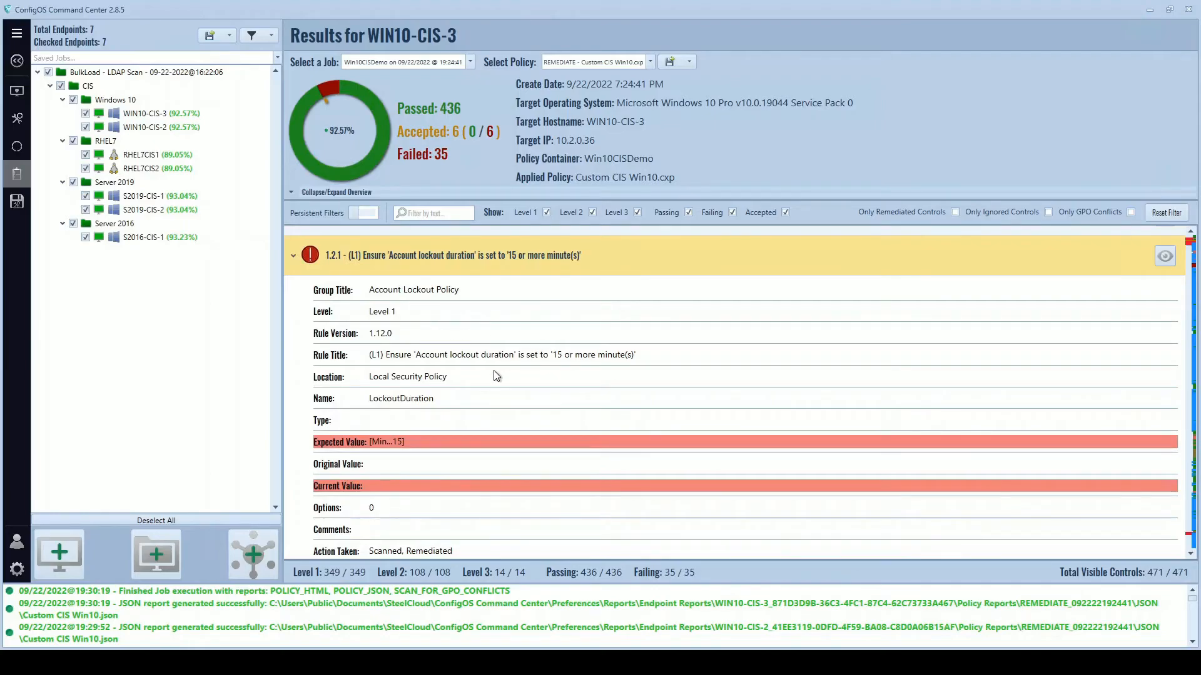
{"action": "scroll", "coordinate": [496, 376], "scroll_direction": "down", "scroll_amount": 1}
{"action": "scroll", "coordinate": [496, 376], "scroll_direction": "down", "scroll_amount": 3}
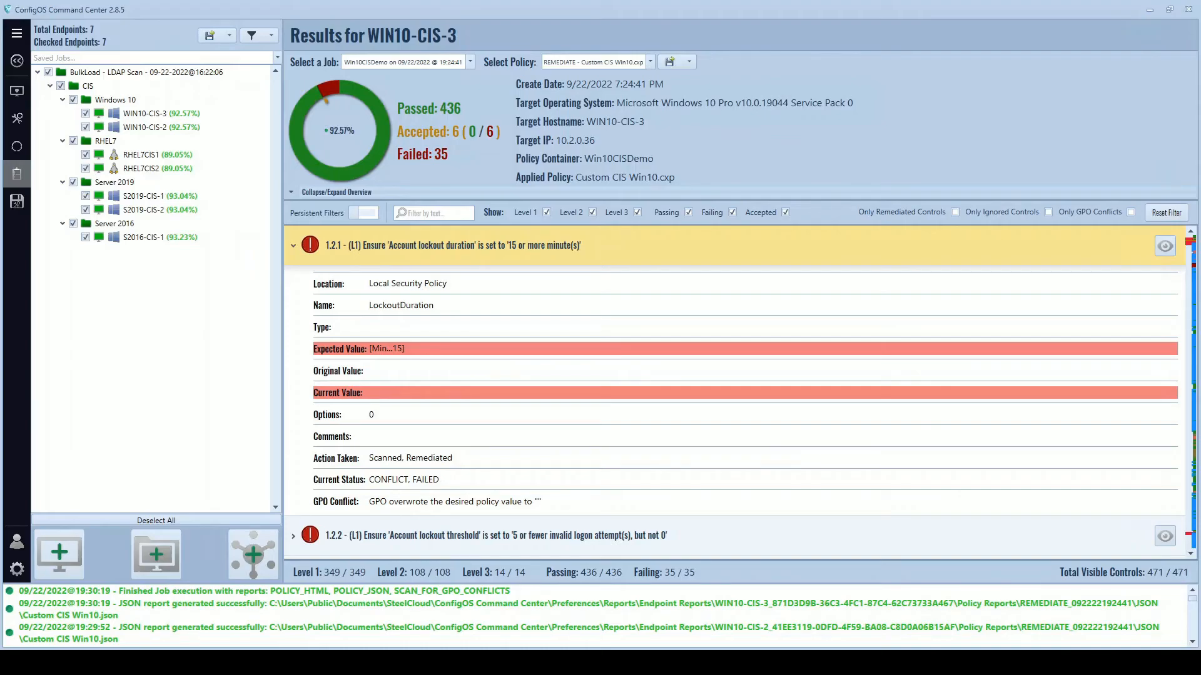
{"action": "left_click", "coordinate": [293, 246]}
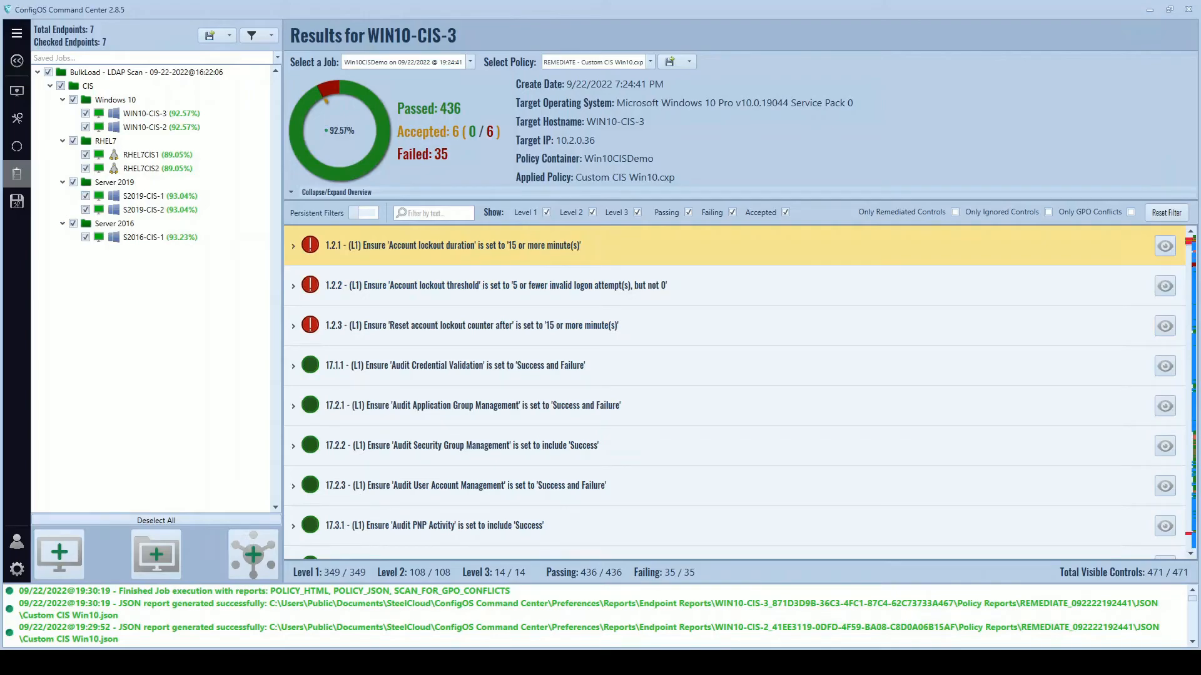
Step: Find control 17.6.1, 'Audit Detailed File Share', among the results and examine its expected value, current value and comments
{"action": "scroll", "coordinate": [480, 304], "scroll_direction": "down", "scroll_amount": 2}
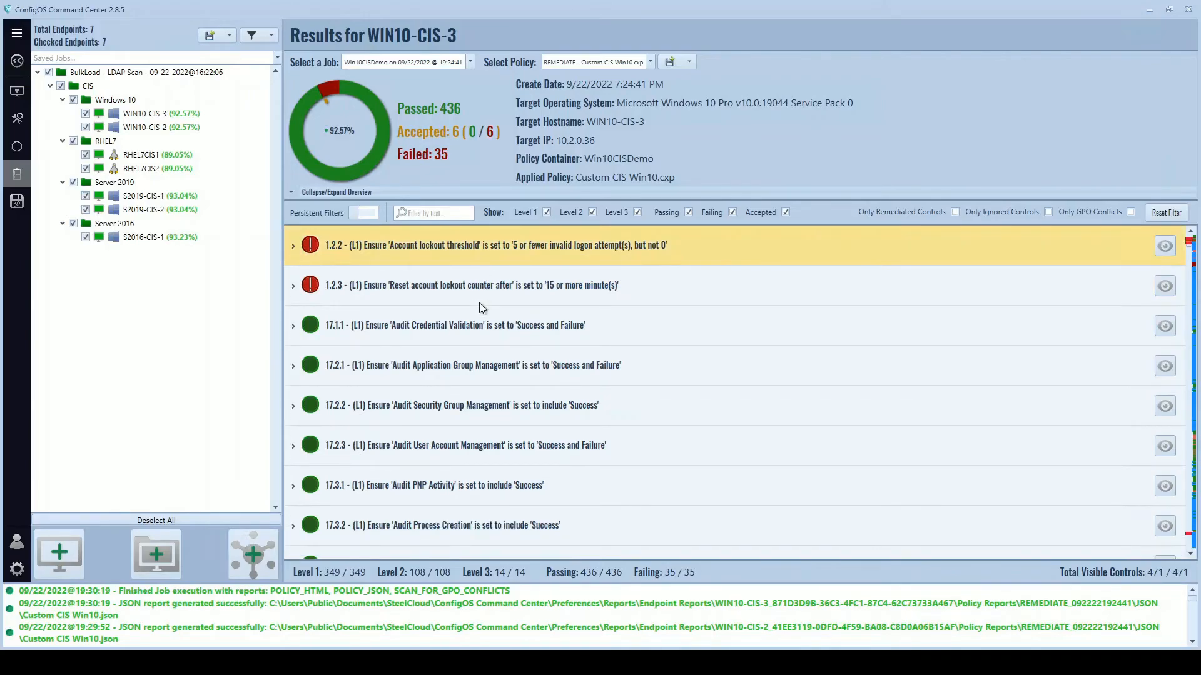
{"action": "scroll", "coordinate": [479, 303], "scroll_direction": "down", "scroll_amount": 3}
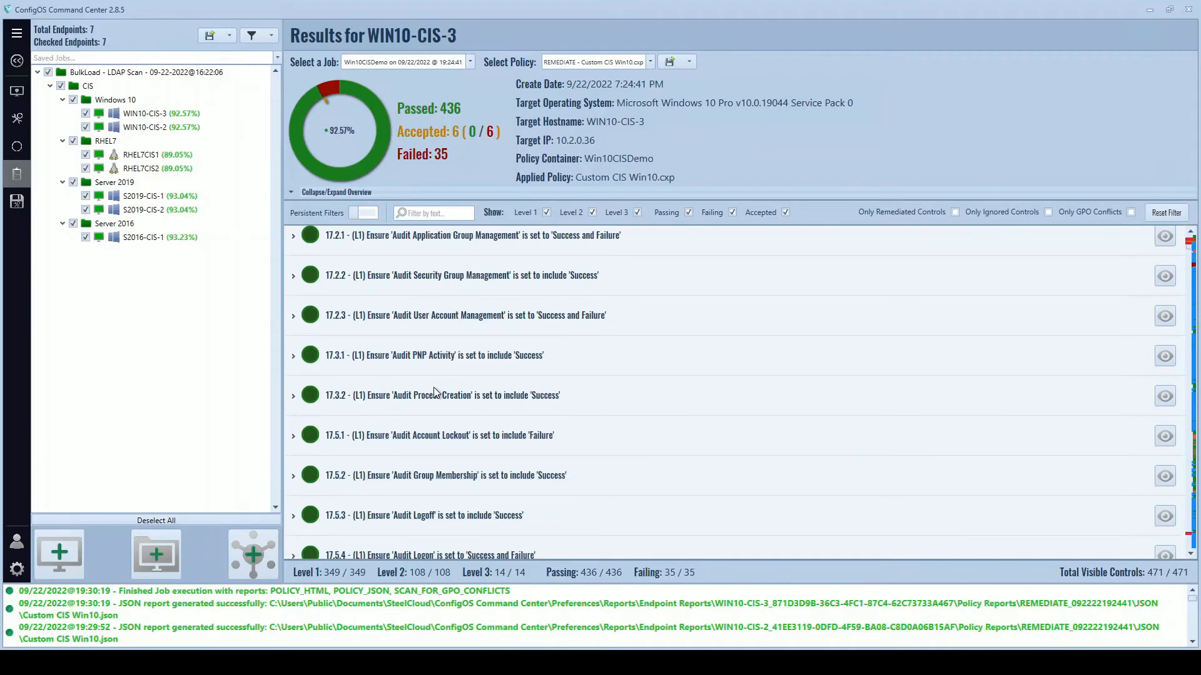
{"action": "scroll", "coordinate": [433, 388], "scroll_direction": "down", "scroll_amount": 5}
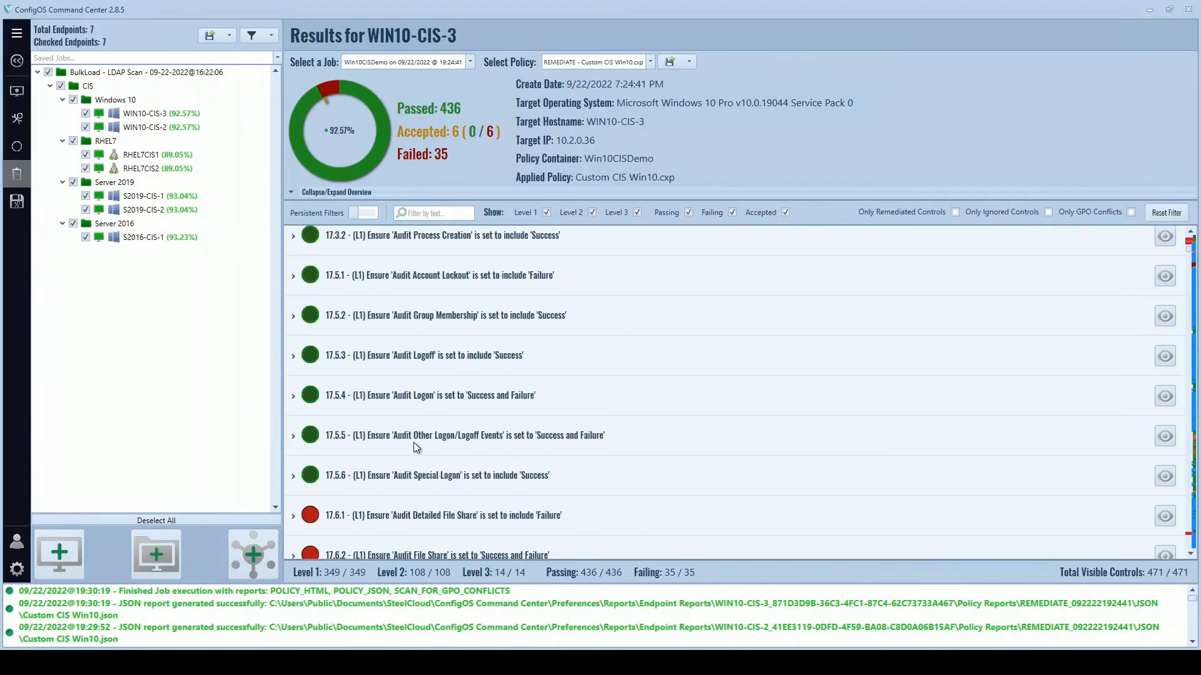
{"action": "scroll", "coordinate": [414, 442], "scroll_direction": "down", "scroll_amount": 3}
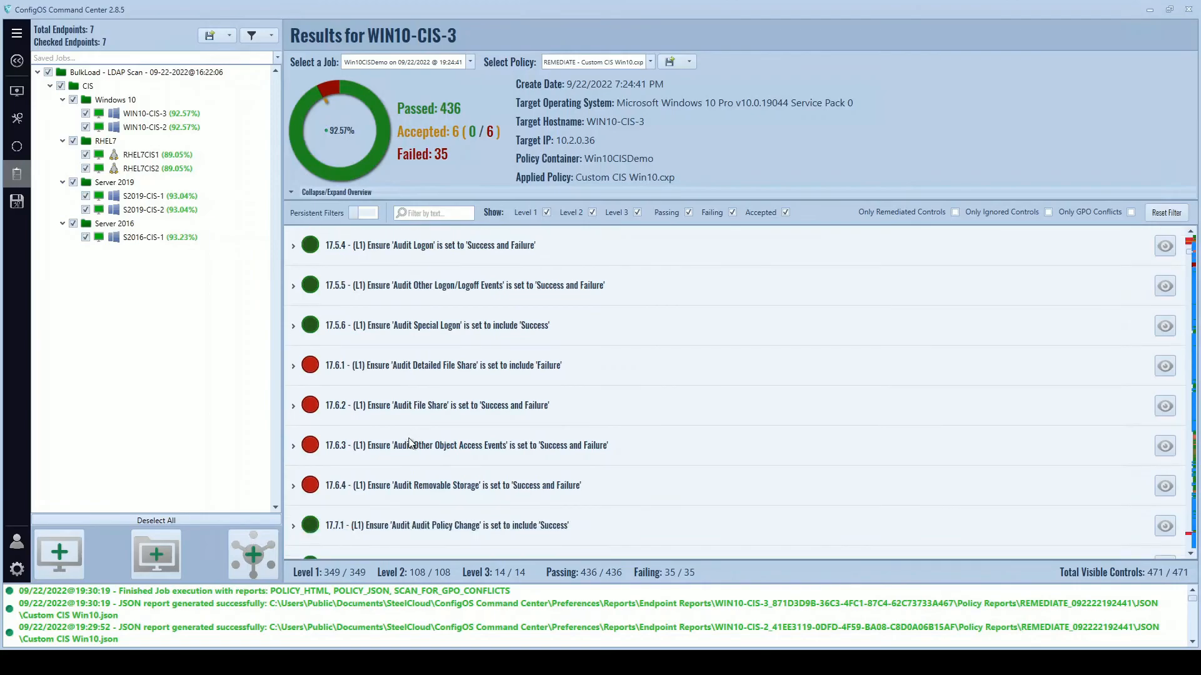
{"action": "left_click", "coordinate": [294, 338]}
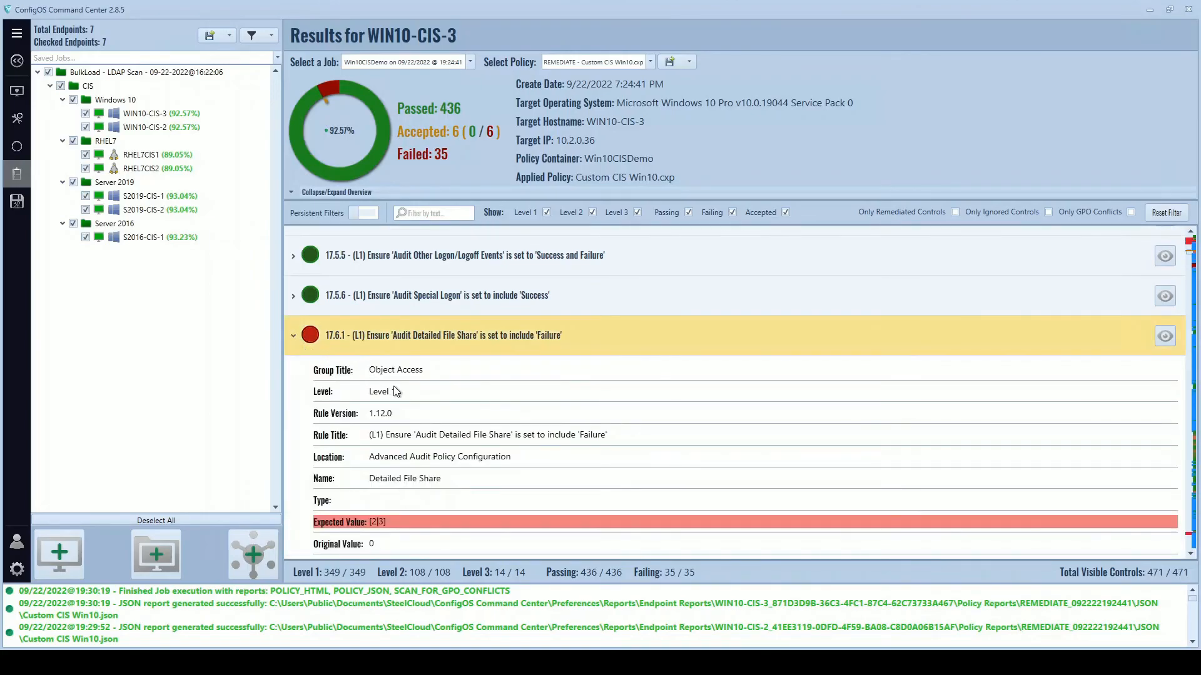
{"action": "scroll", "coordinate": [395, 392], "scroll_direction": "down", "scroll_amount": 2}
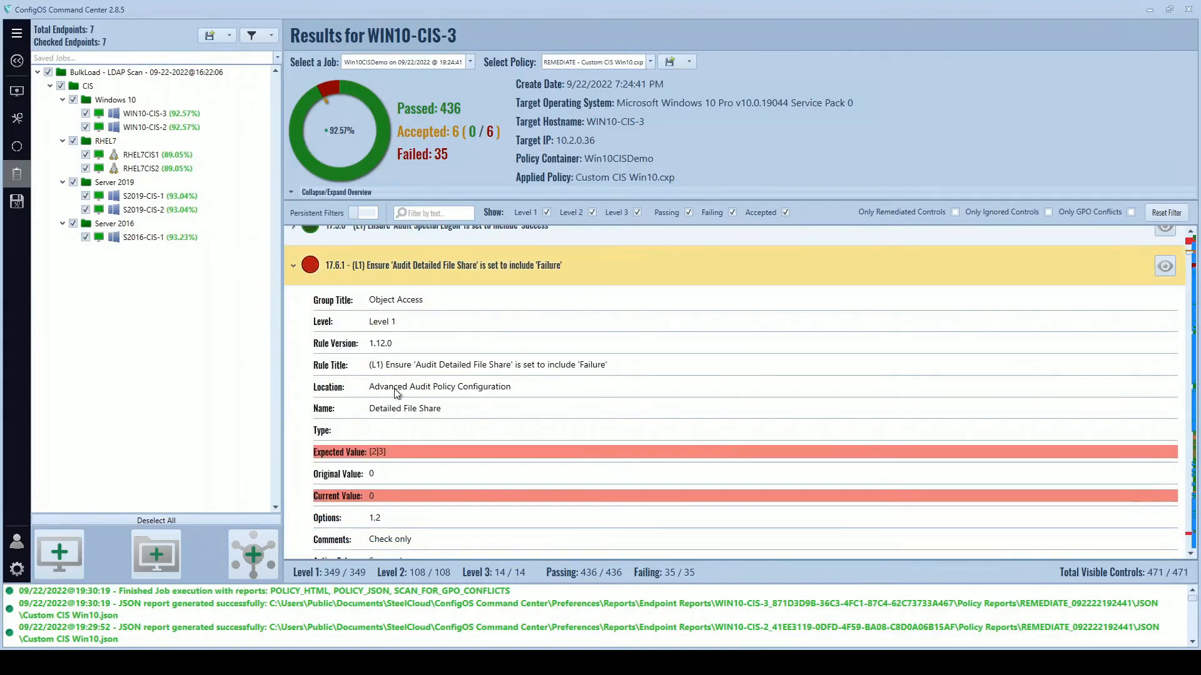